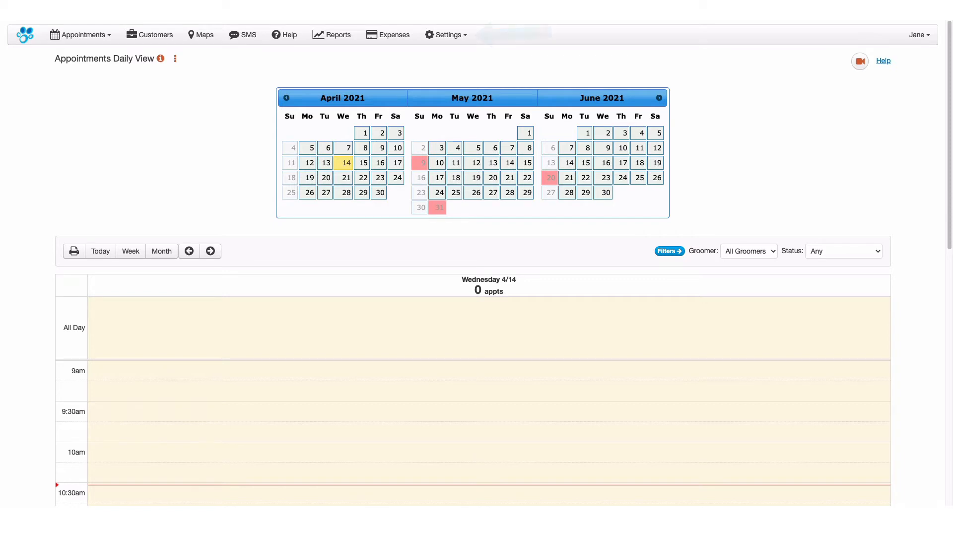
Edit the appointment conflict settings in Calendar Settings and set the third-listed groomer's Friday maximum to 2 appointments
left_click(470, 40)
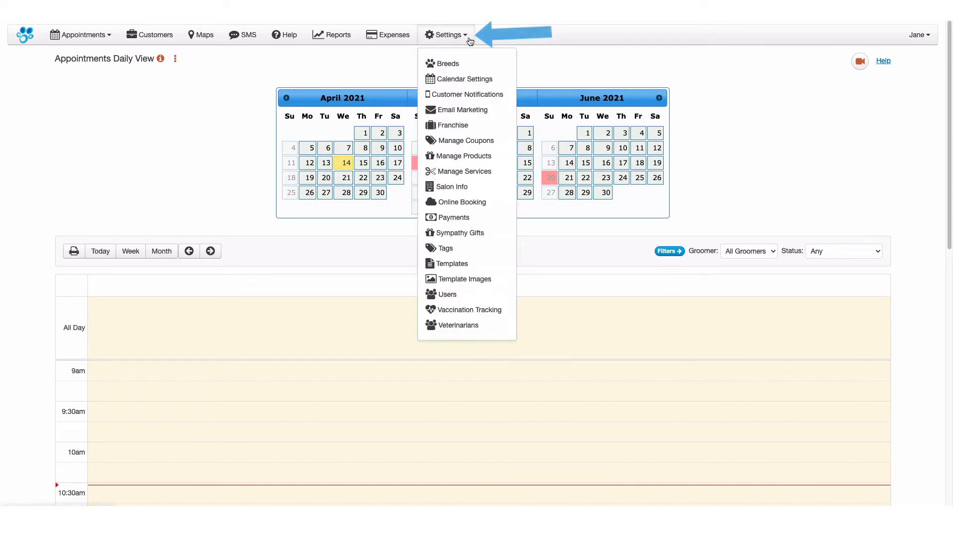
left_click(500, 81)
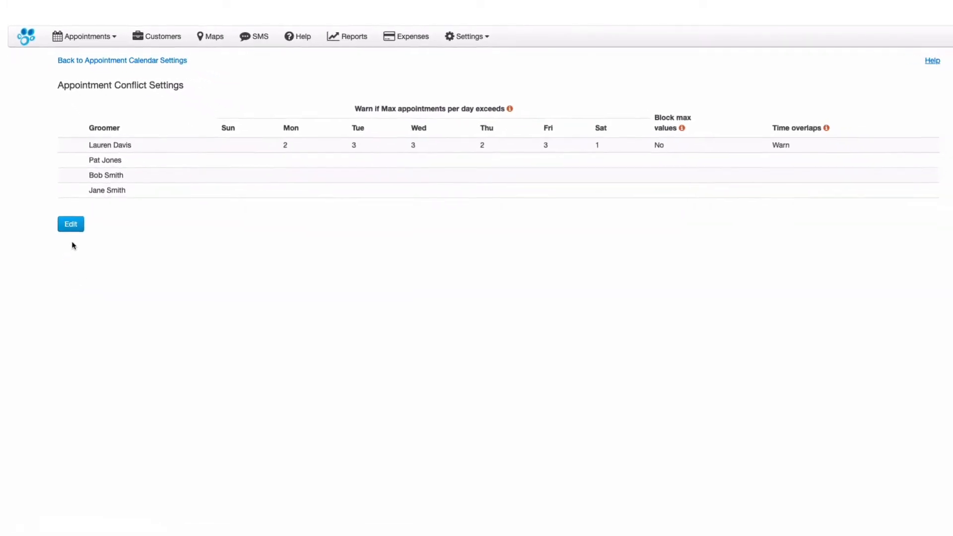
left_click(68, 214)
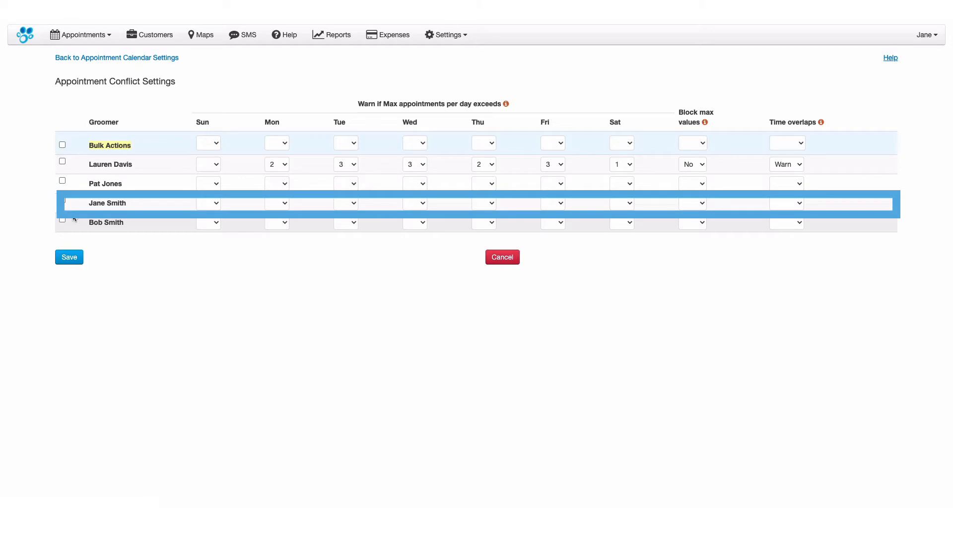
left_click(562, 203)
left_click(559, 222)
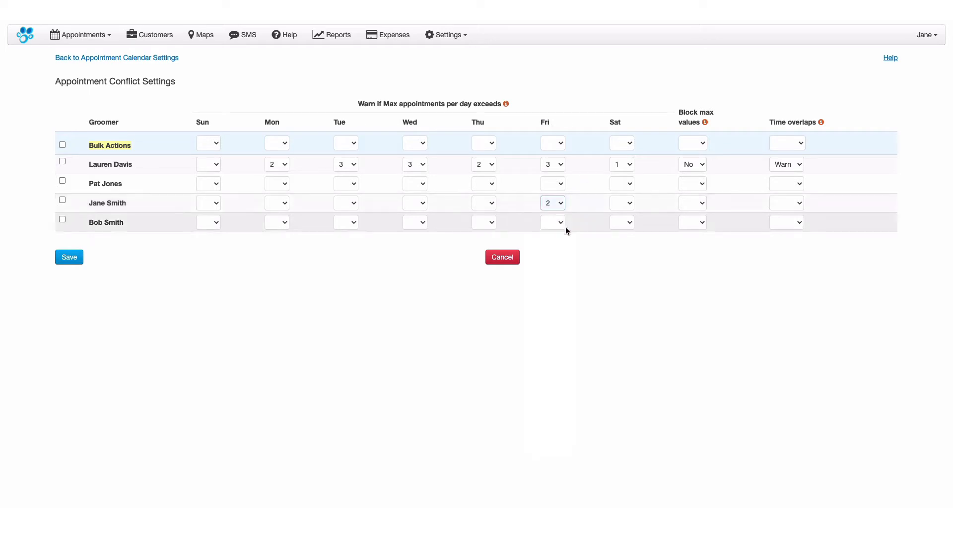
Set Block max values to Yes for the groomer with the Friday maximum of 2 and save the conflict settings
left_click(703, 204)
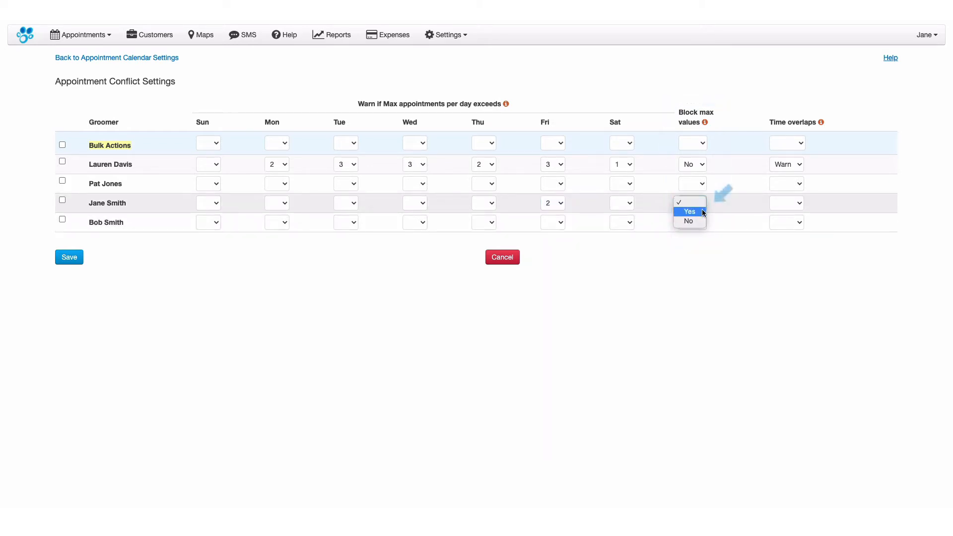
left_click(689, 211)
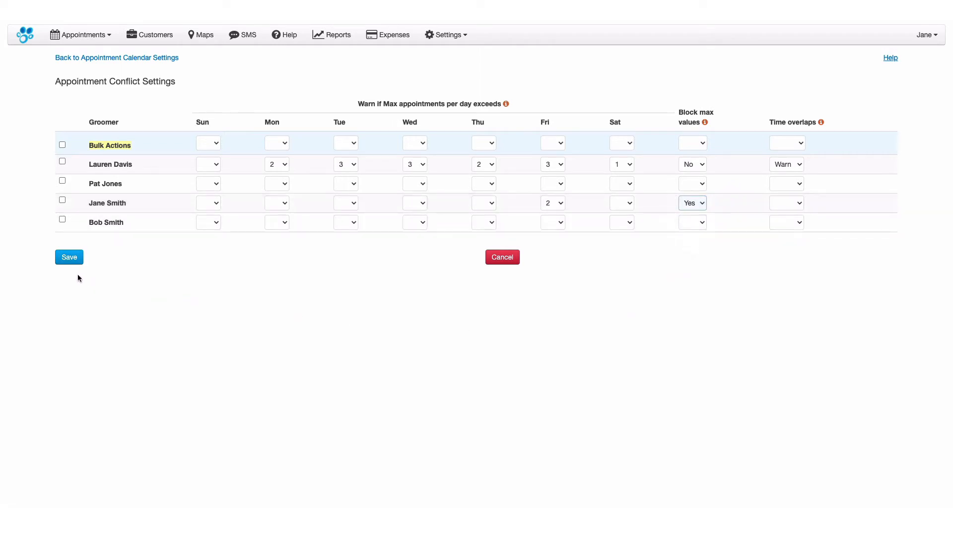
left_click(75, 261)
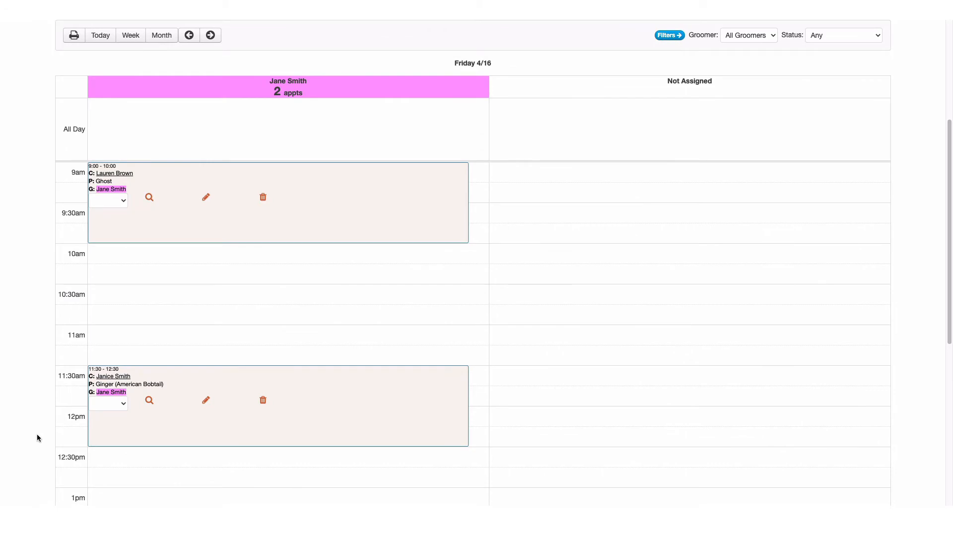
Try to book pet FIDO's owner for 1:00 PM on 04/16/2021 with the groomer limited to 2 Friday appointments
left_click(113, 501)
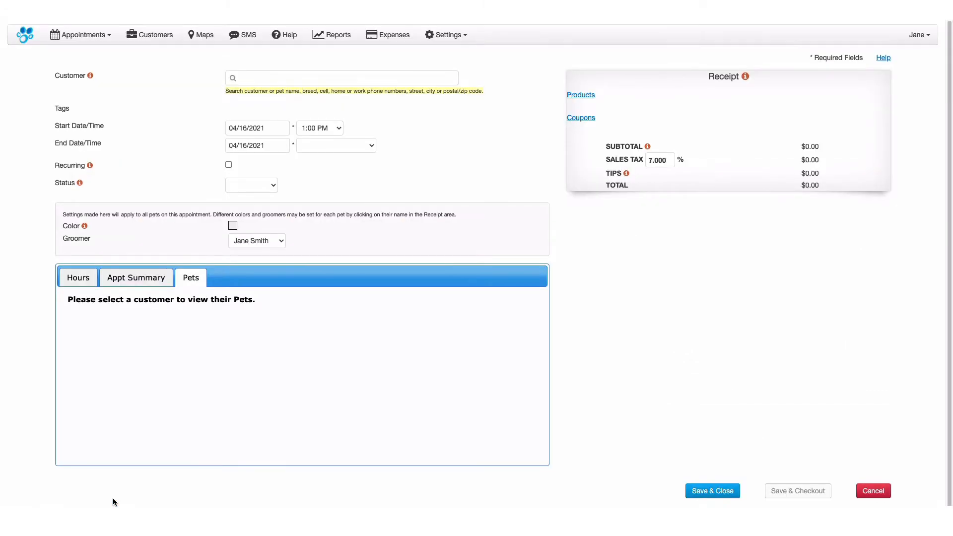
left_click(258, 80)
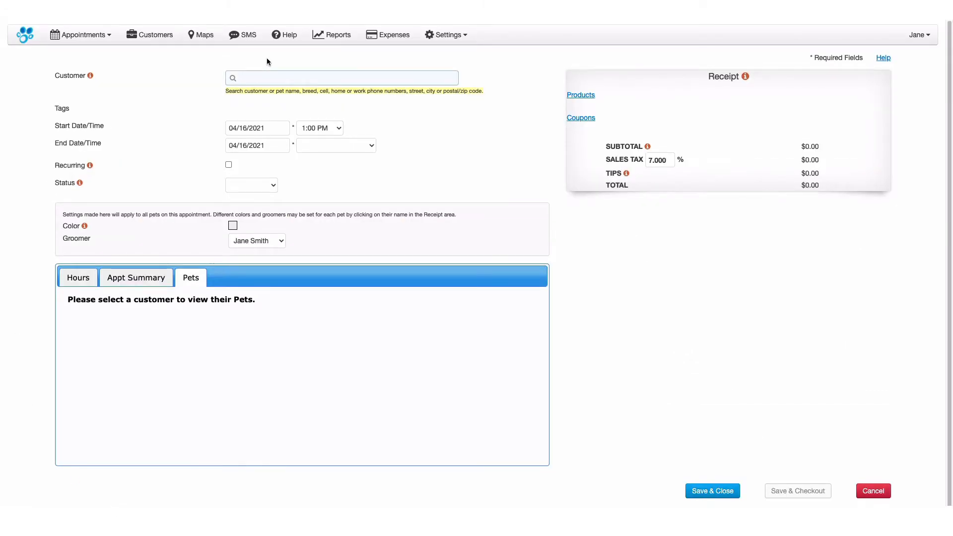
type("San")
left_click(305, 95)
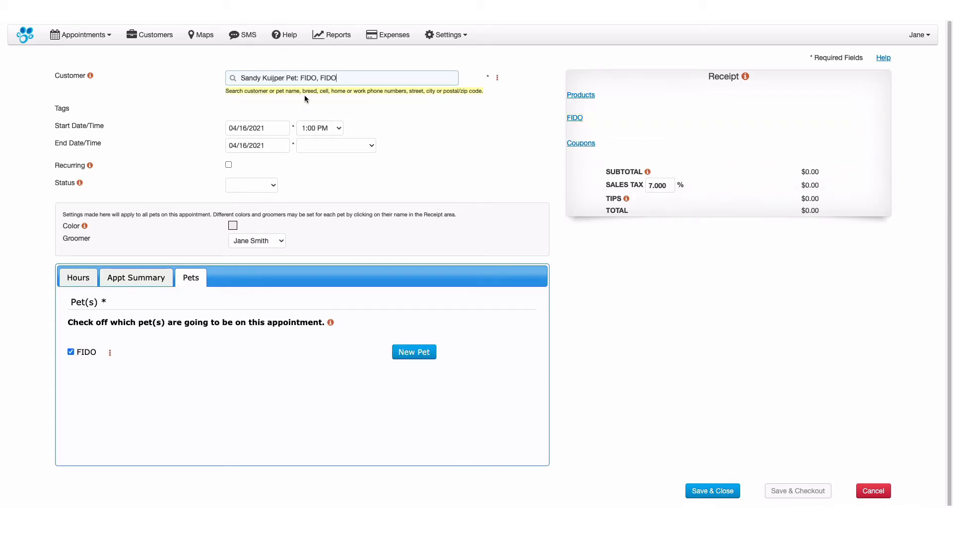
left_click(715, 491)
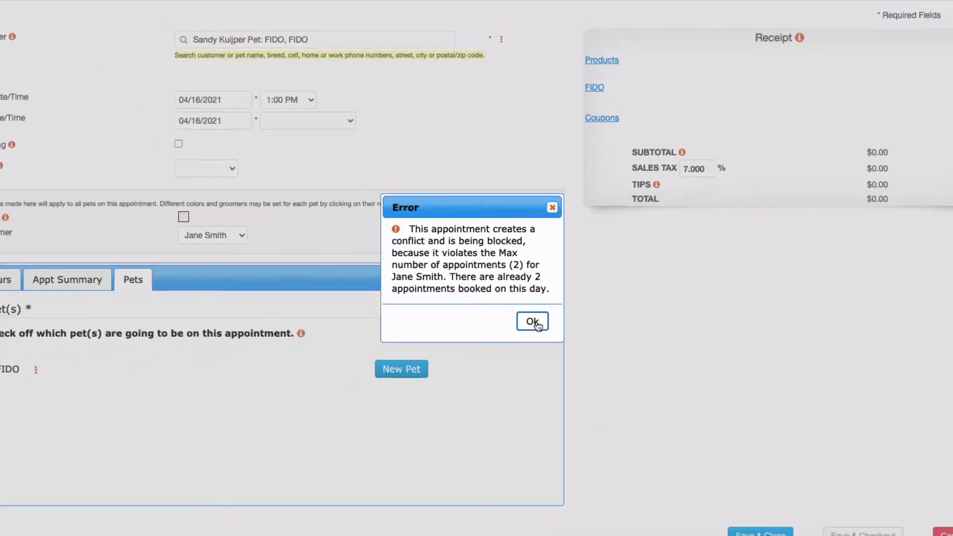
left_click(551, 339)
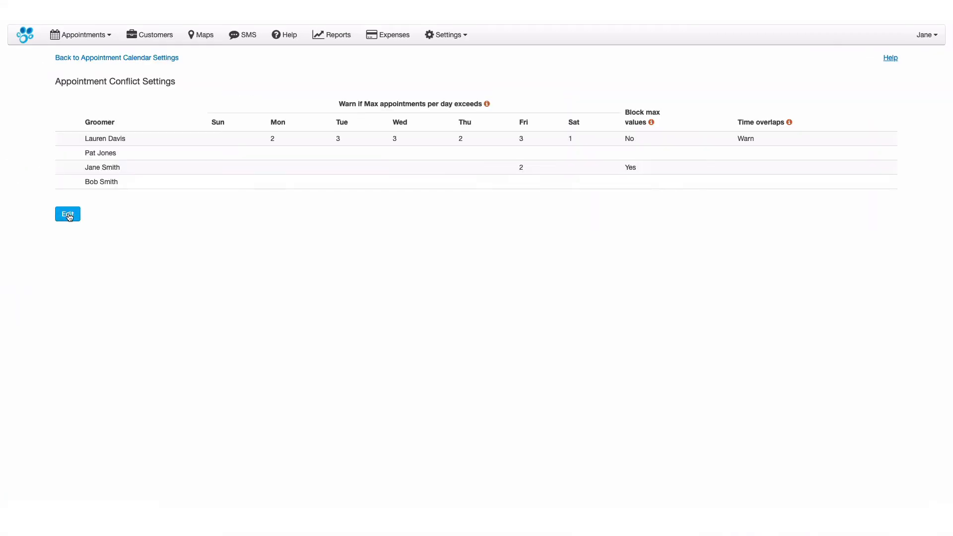
Set Block max values to No for the groomer with the Friday maximum of 2 and save the conflict settings
left_click(68, 214)
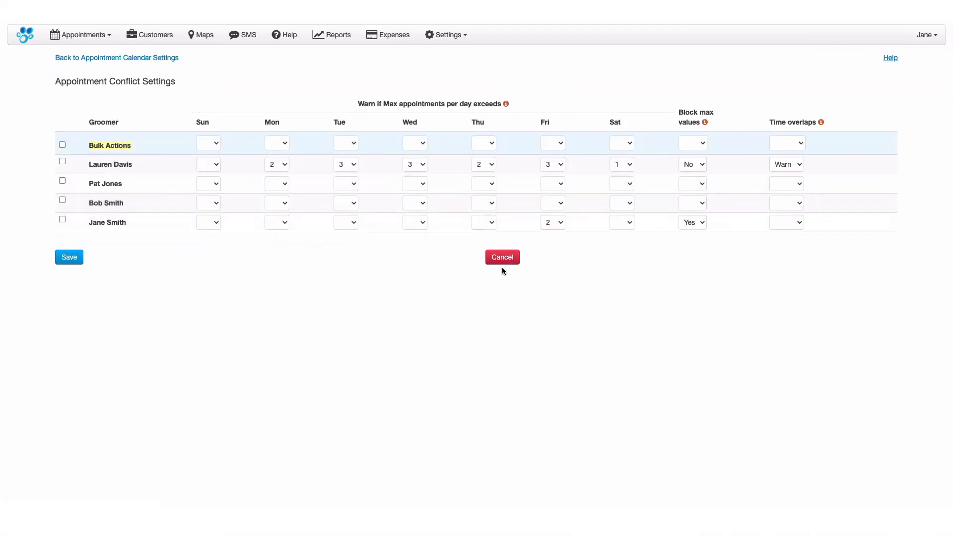
left_click(702, 223)
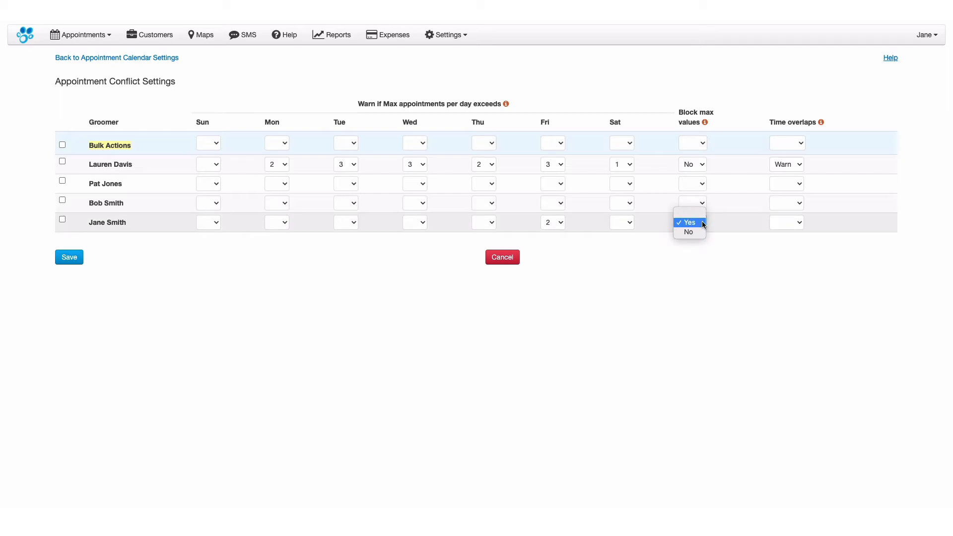
left_click(690, 232)
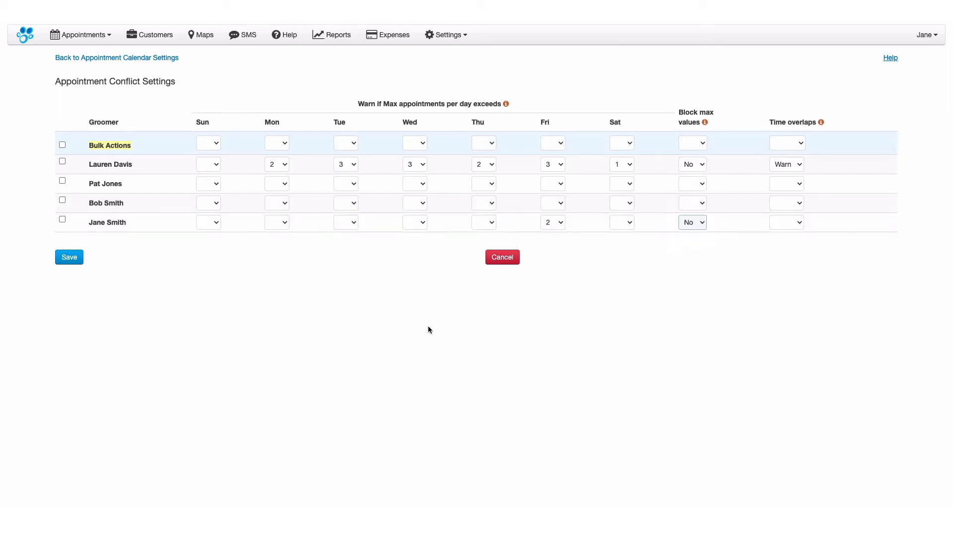
left_click(70, 259)
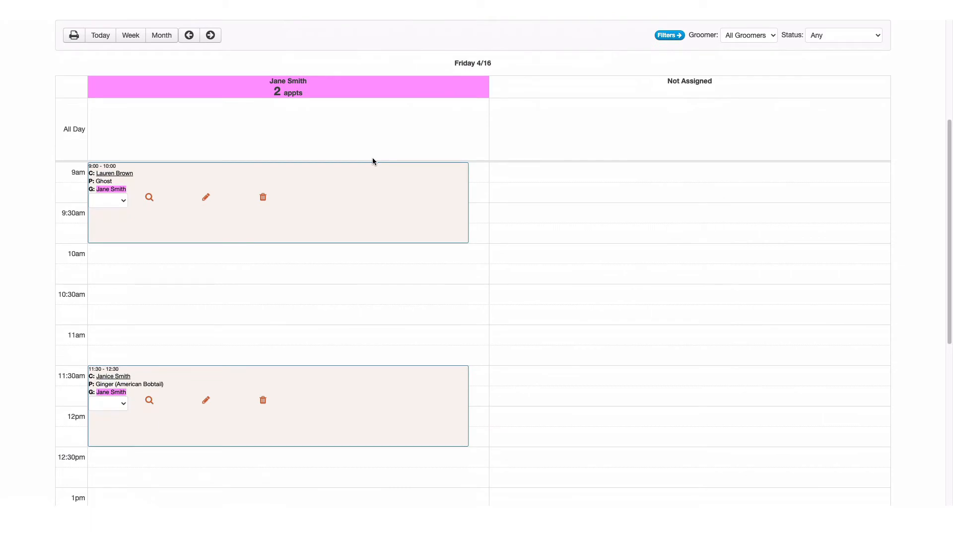
Try again to book pet FIDO at 1:00 PM on 04/16/2021 with the same groomer, searching the customer by "fido"
left_click(105, 496)
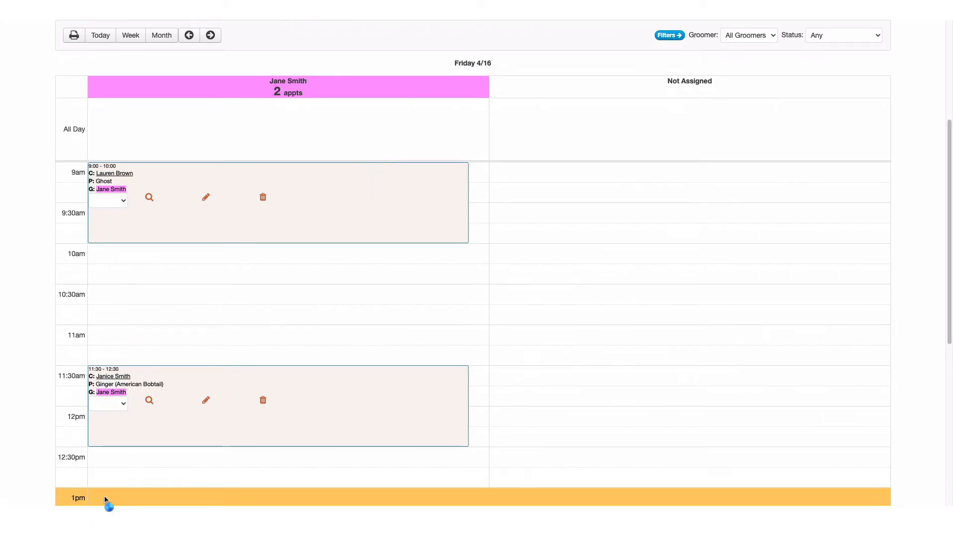
left_click(416, 79)
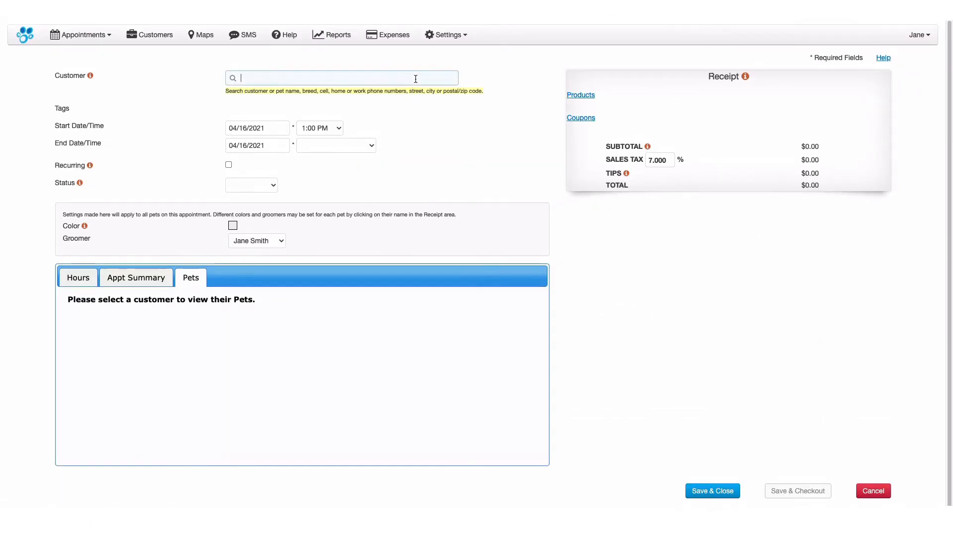
type("fido")
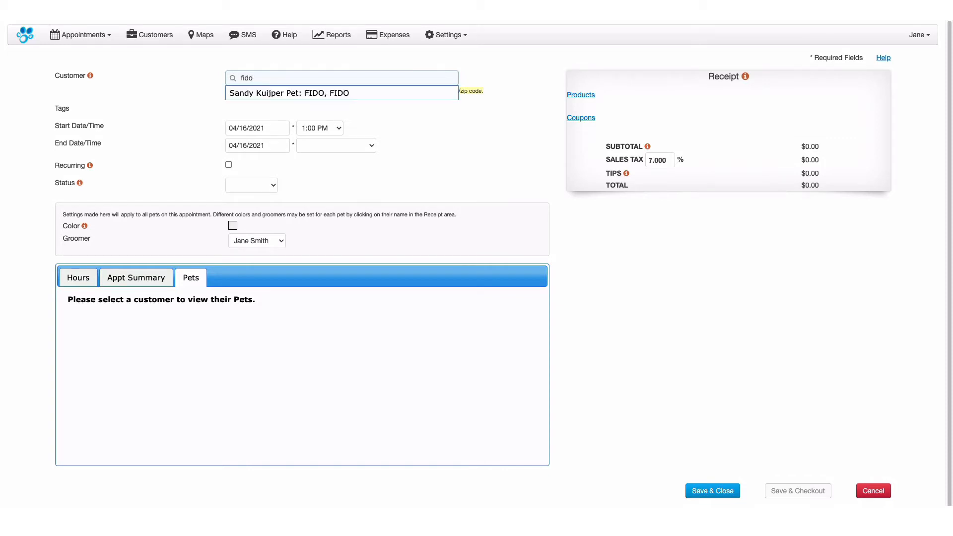
left_click(393, 93)
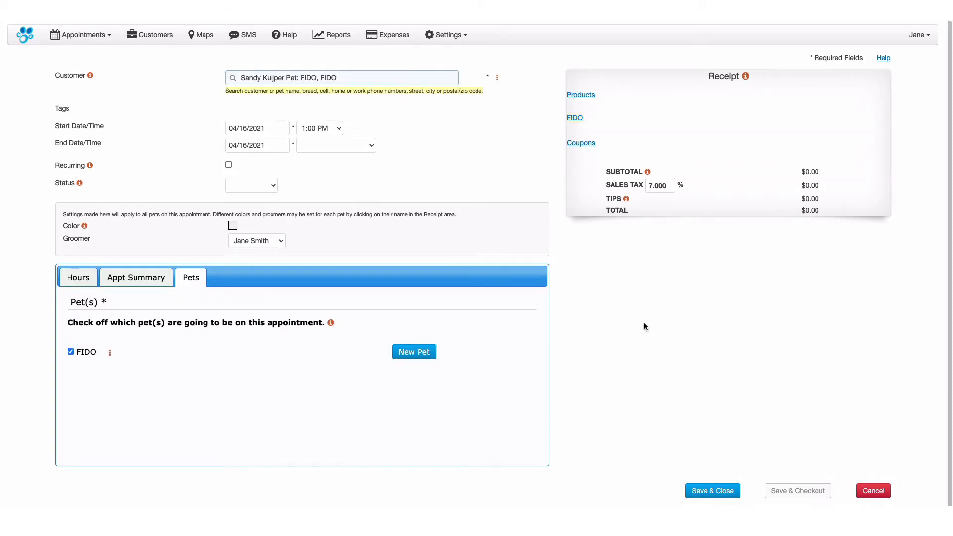
left_click(719, 492)
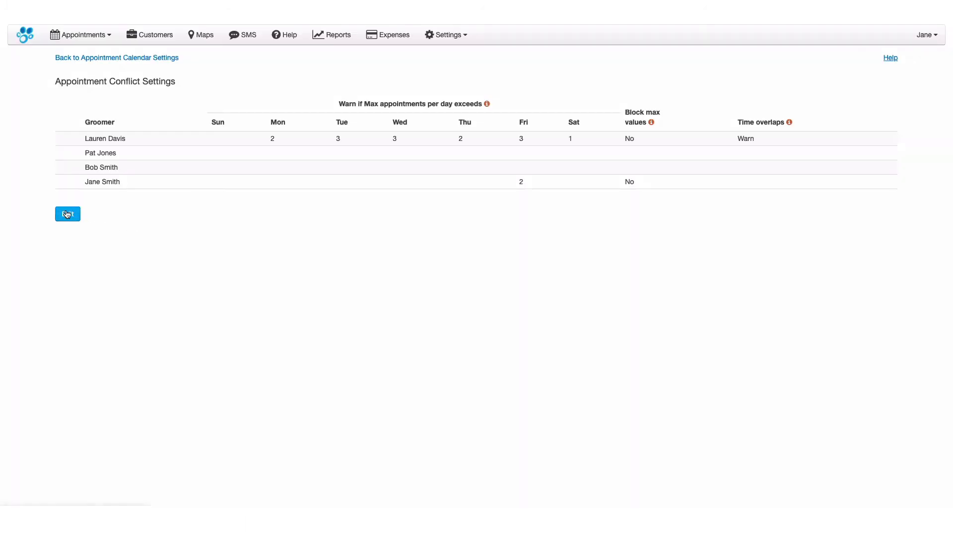
Set Time overlaps to Block for the groomer with the Friday maximum of 2 and save the conflict settings
left_click(68, 214)
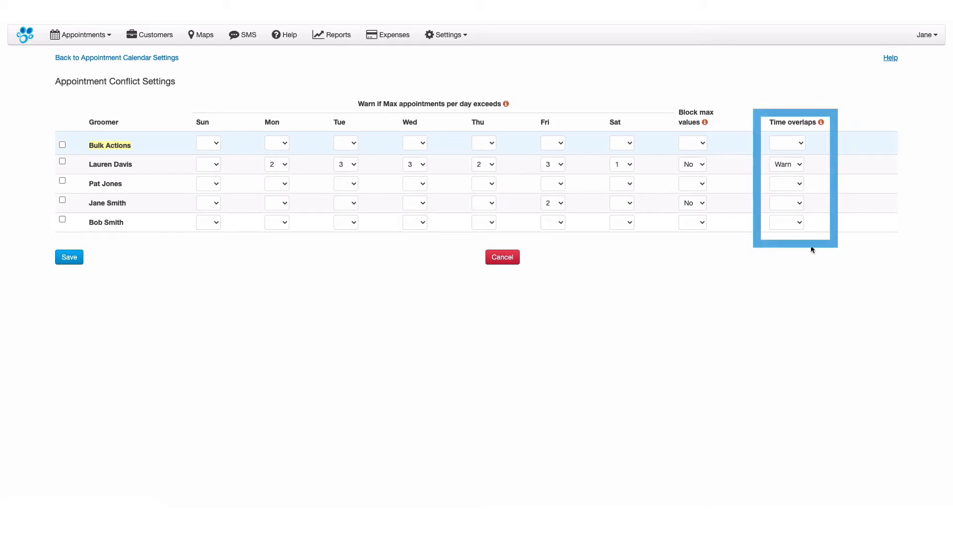
left_click(800, 205)
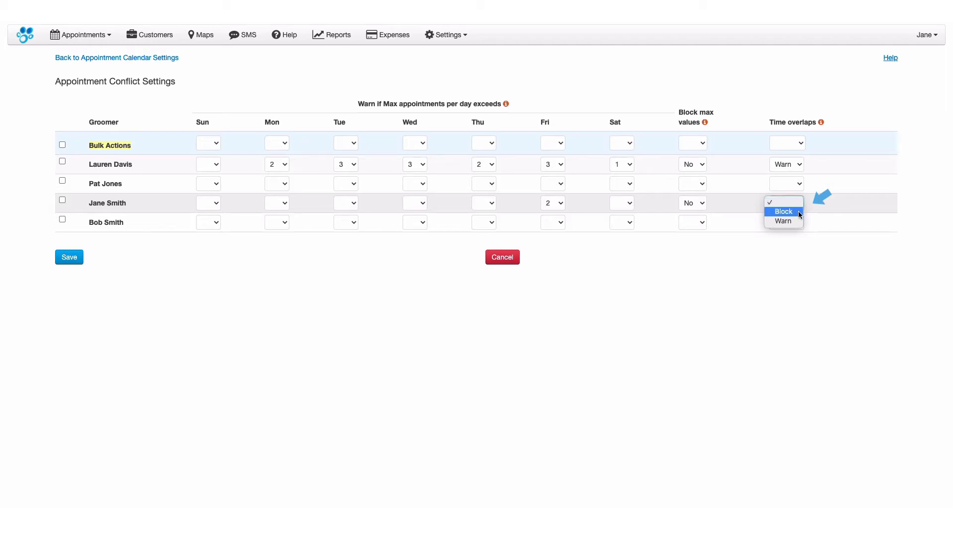
left_click(784, 211)
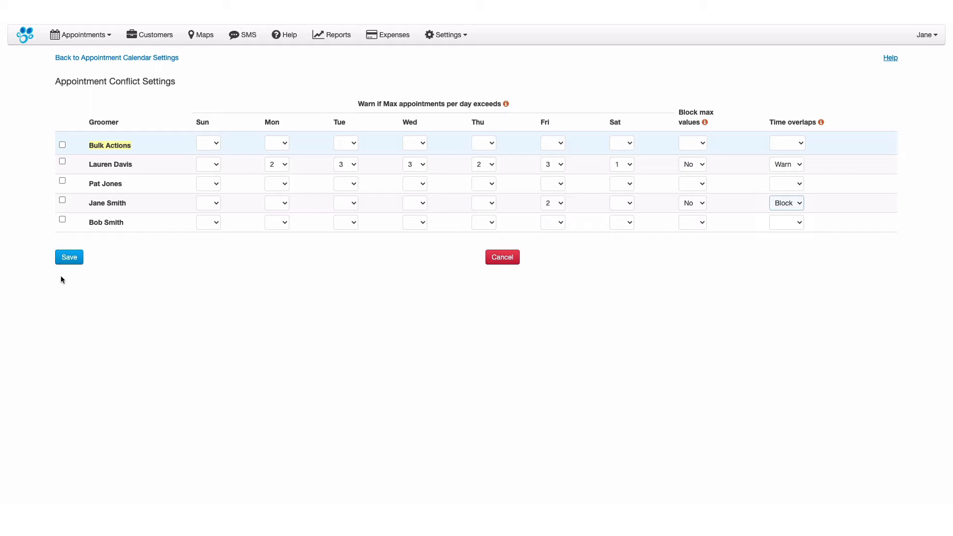
left_click(71, 260)
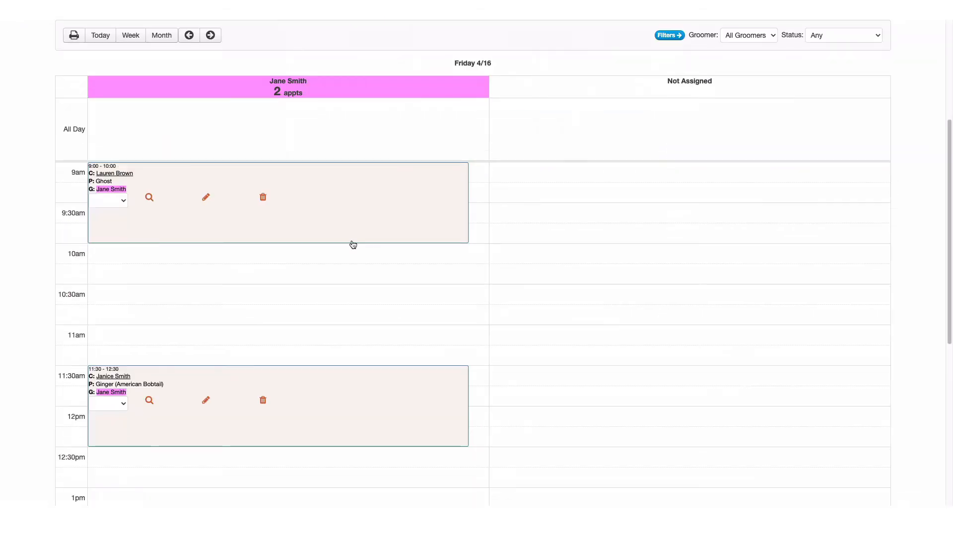
Try to book the second "ginger" search match, pet GINGER, from 11:00 AM to 12:00 PM on 04/16/2021 with the same groomer
left_click(127, 335)
left_click(255, 77)
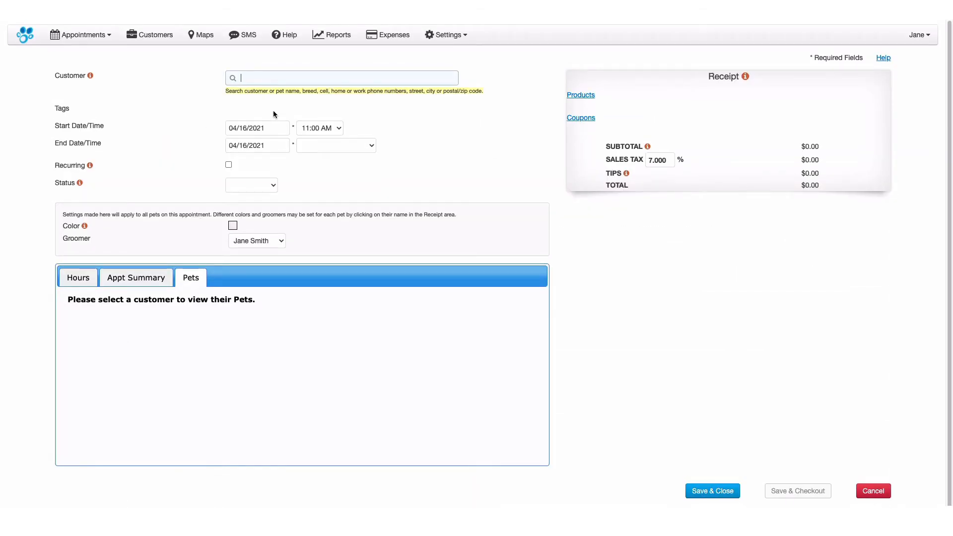
type("ginger")
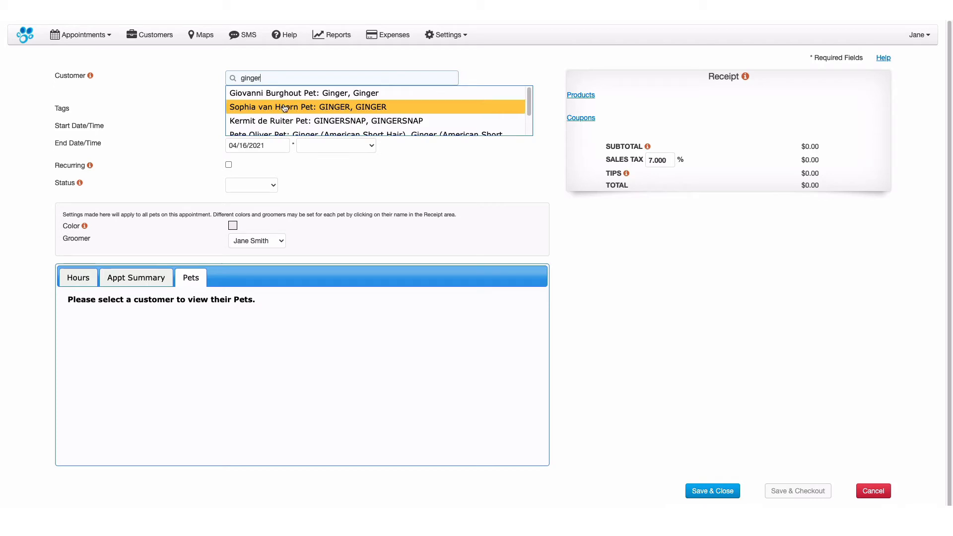
left_click(284, 107)
left_click(366, 146)
left_click(352, 266)
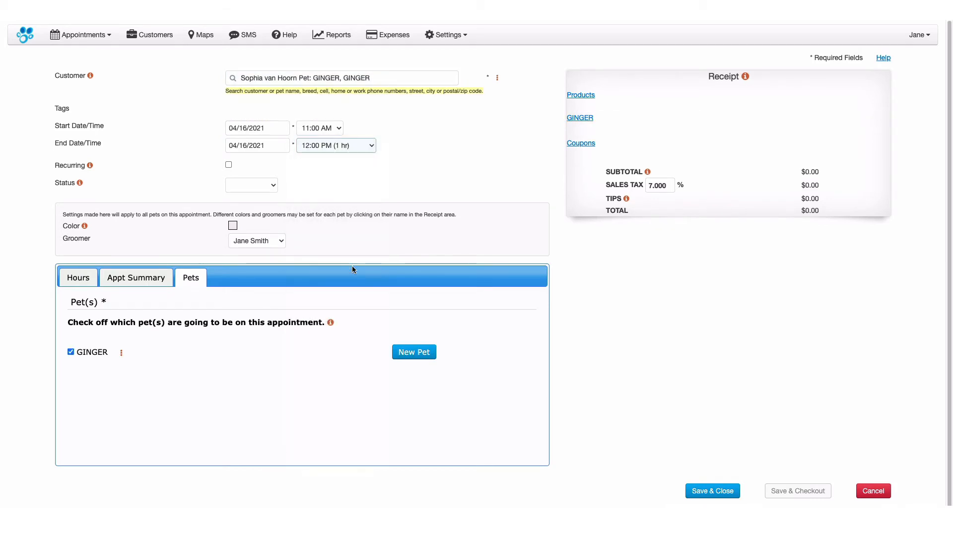
left_click(712, 490)
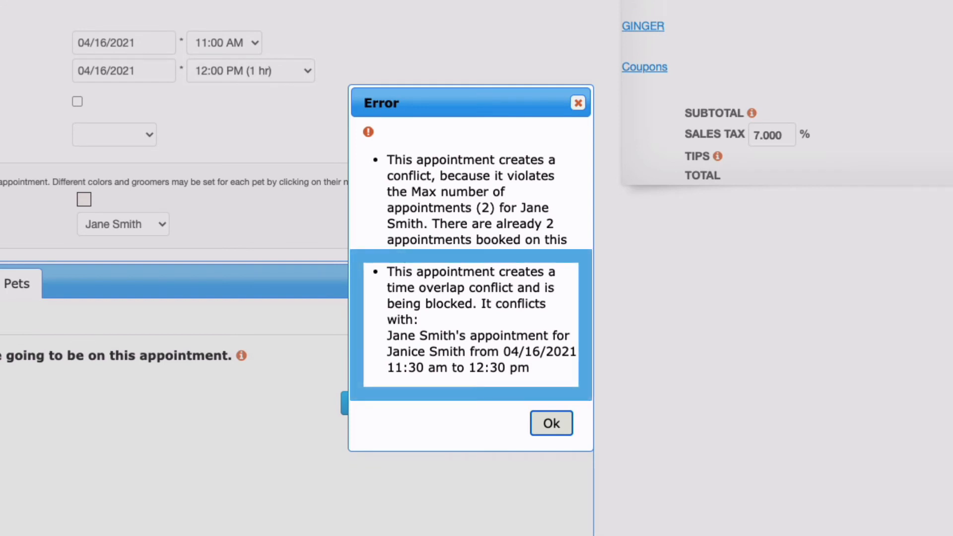
left_click(551, 423)
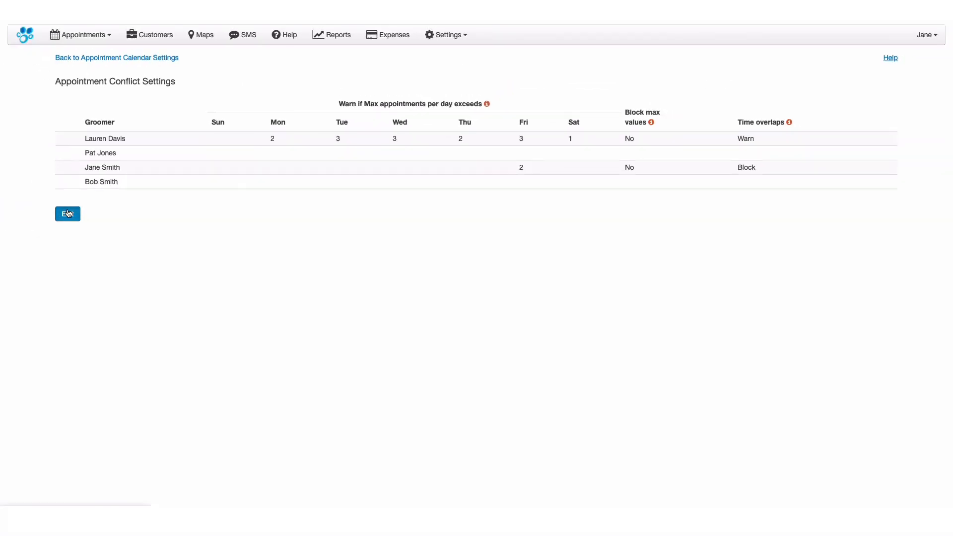
Set Time overlaps to Warn for the groomer with the Friday maximum of 2 and save the conflict settings
left_click(69, 213)
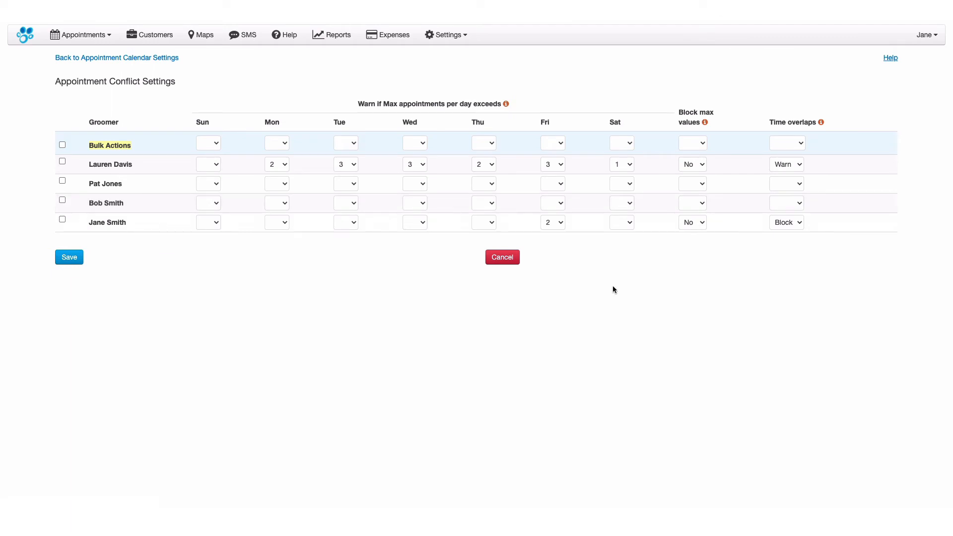
left_click(799, 223)
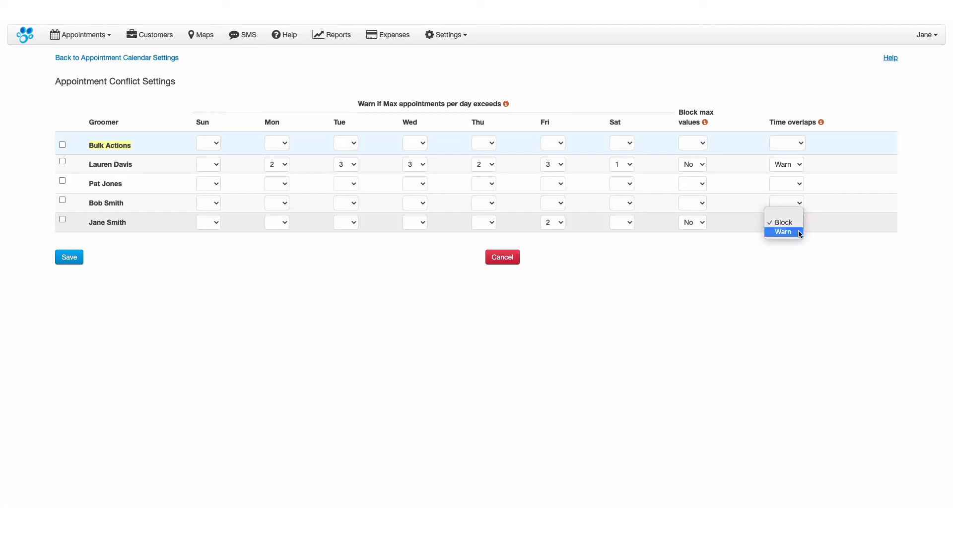
left_click(799, 231)
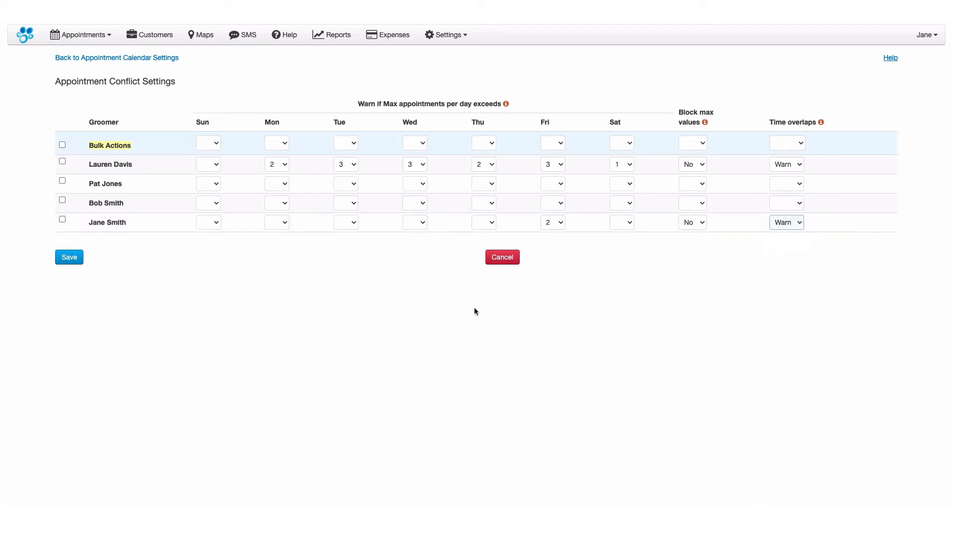
left_click(66, 260)
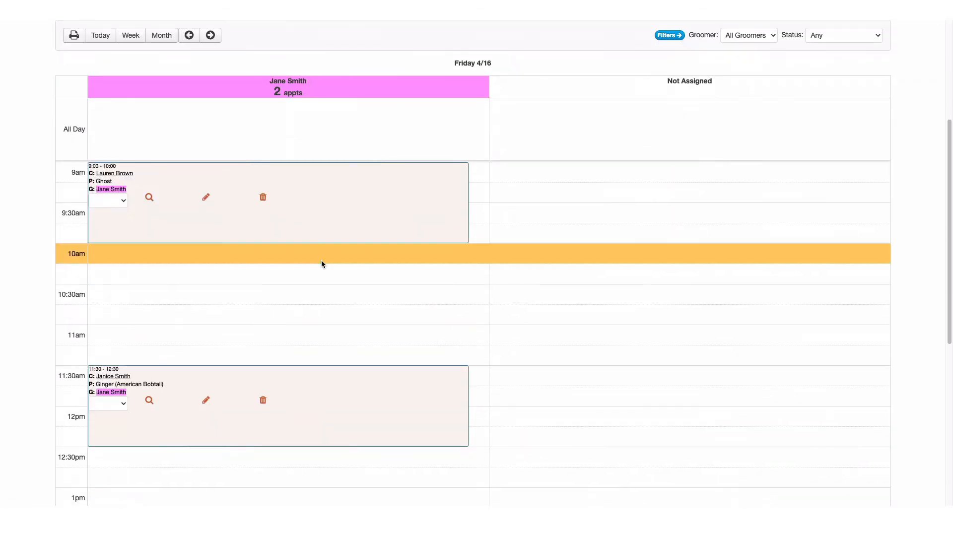
Book pet GINGER from 11:00 AM to 12:00 PM on 04/16/2021 with the same groomer, searching the customer by "ginger", and save the appointment
left_click(321, 260)
left_click(255, 79)
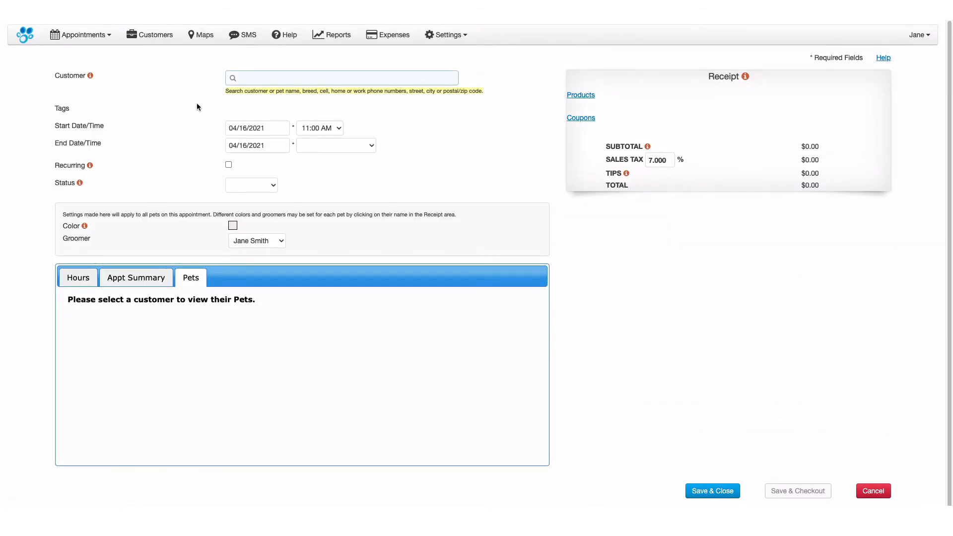
type("ginger")
left_click(278, 100)
left_click(315, 148)
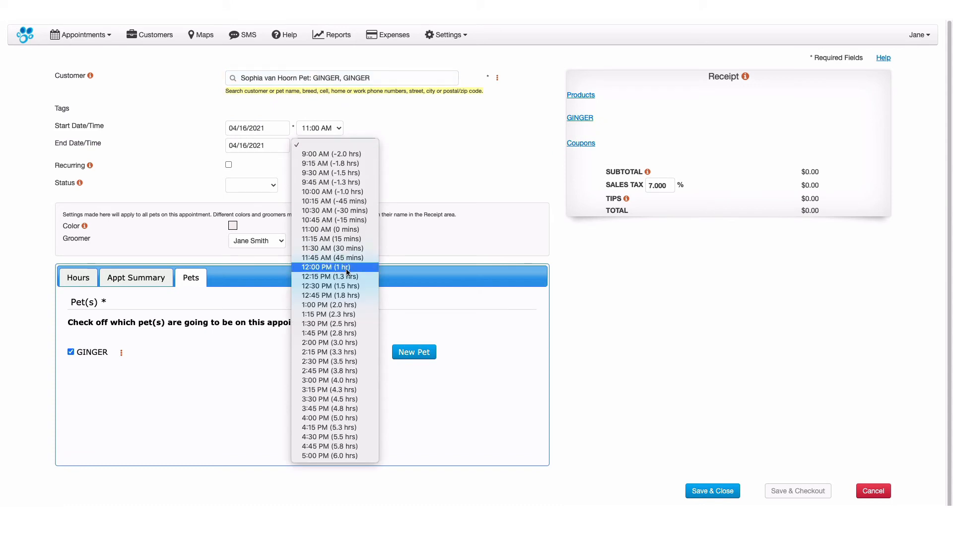
left_click(346, 277)
left_click(696, 489)
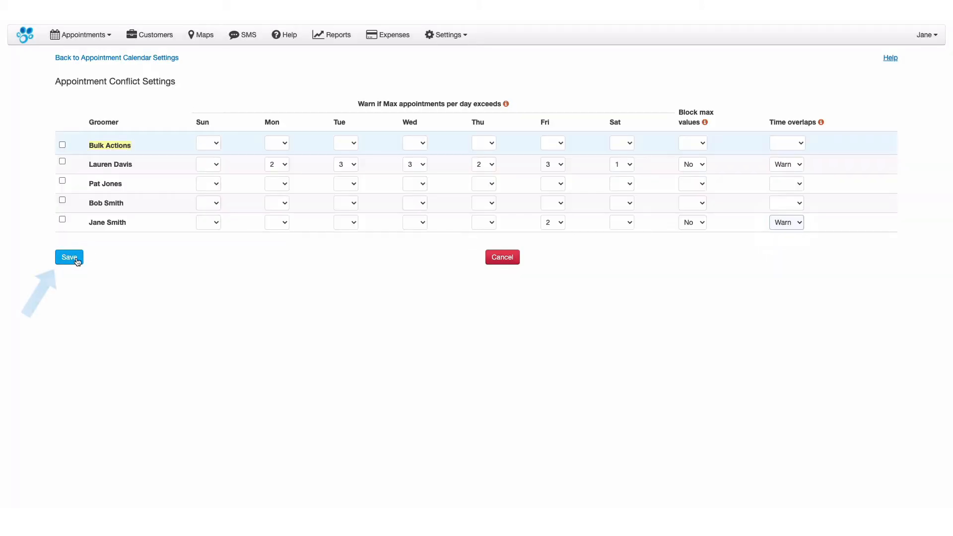
Save the conflict settings, reopen them, and bulk-set the Monday and Tuesday maximums to 3 for the two groomers without any values
left_click(67, 259)
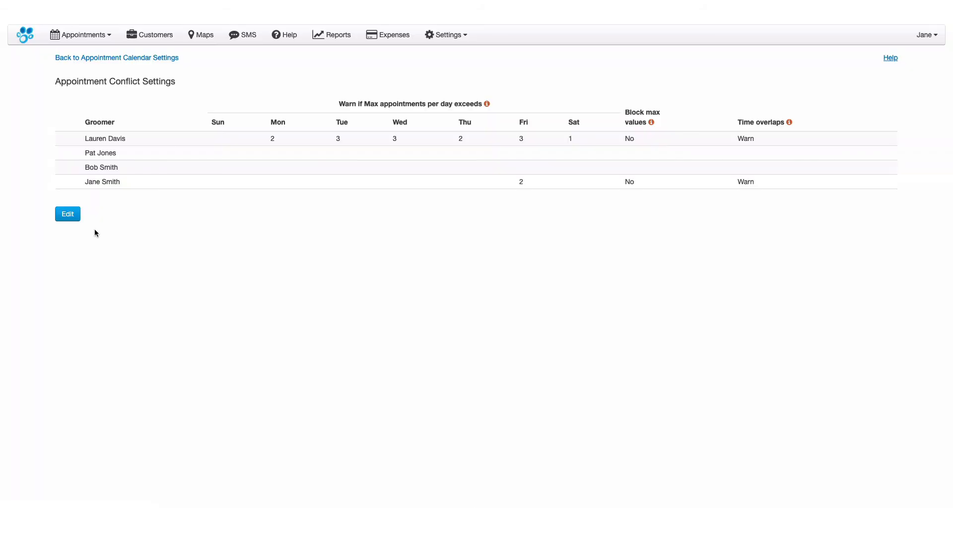
left_click(68, 213)
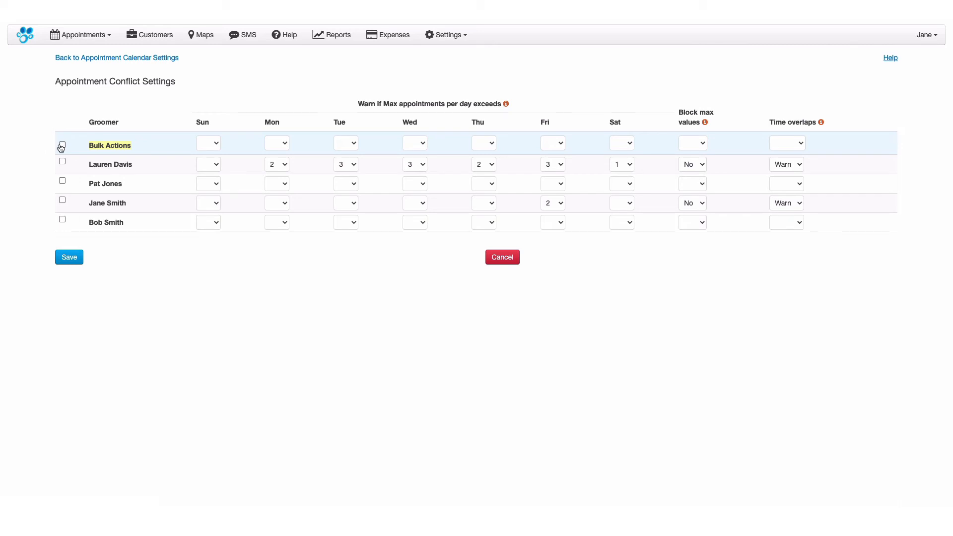
left_click(60, 145)
left_click(62, 145)
left_click(62, 220)
left_click(285, 144)
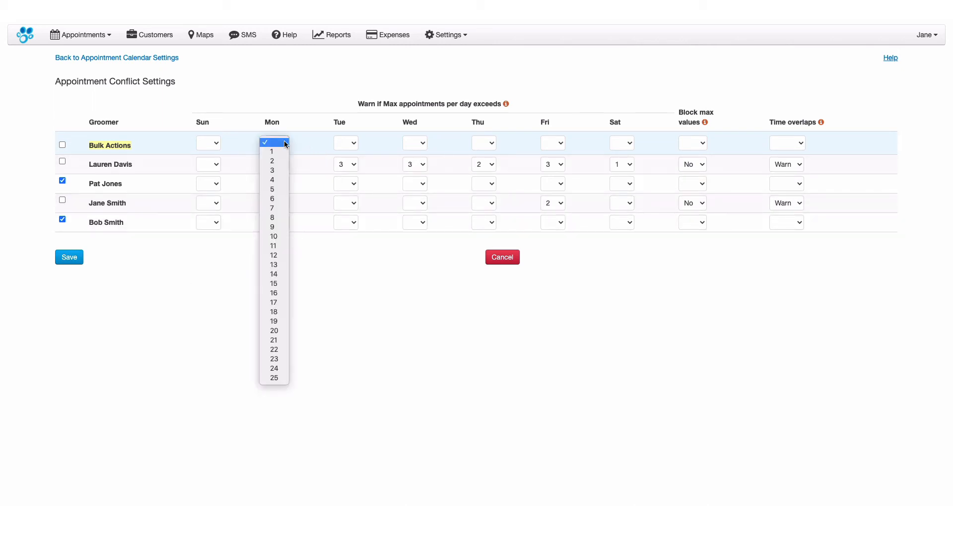
left_click(275, 171)
left_click(353, 143)
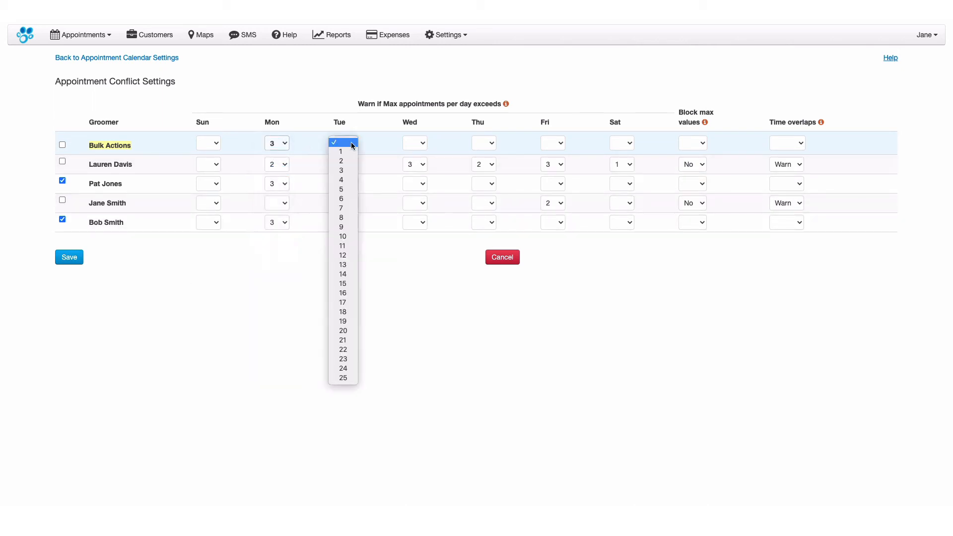
left_click(351, 170)
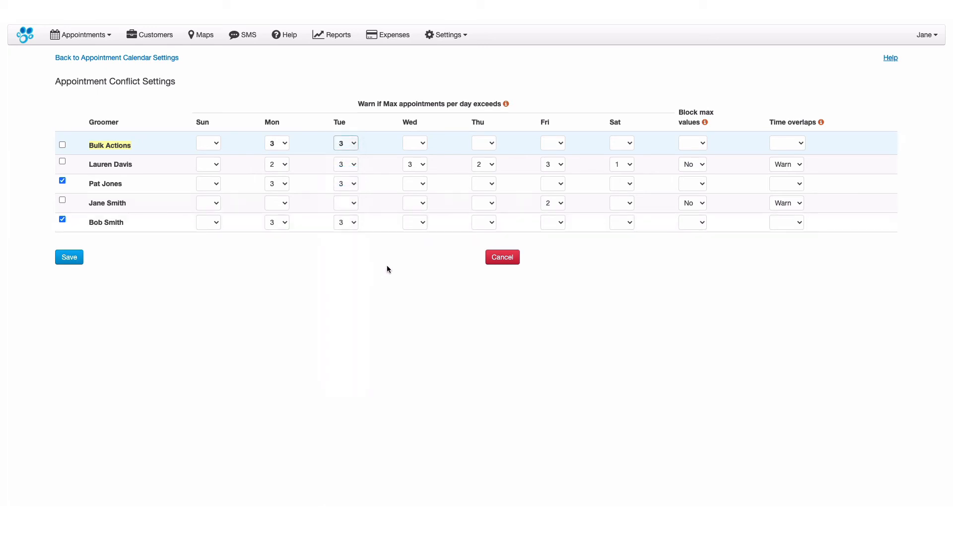
Bulk-set Block max values to Yes for the two selected groomers and save the conflict settings
left_click(703, 143)
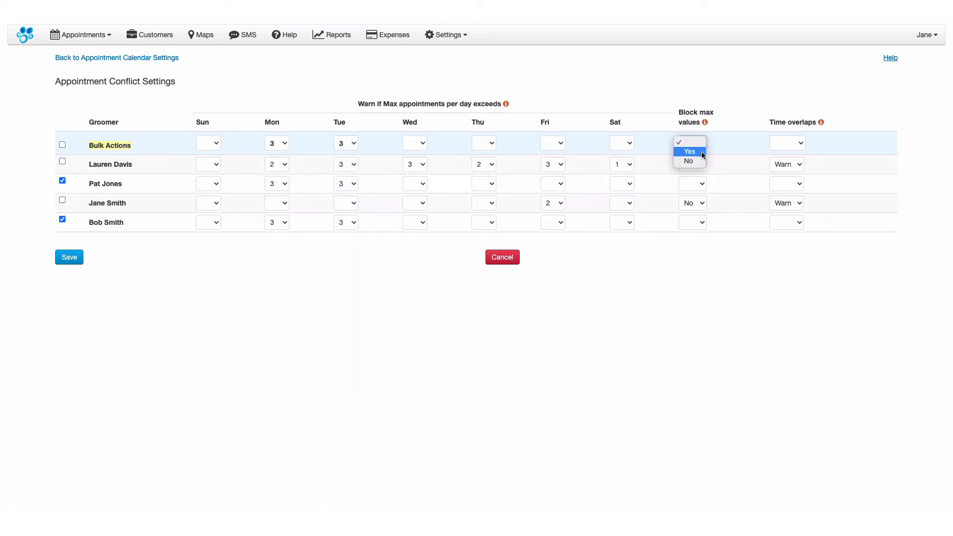
left_click(702, 153)
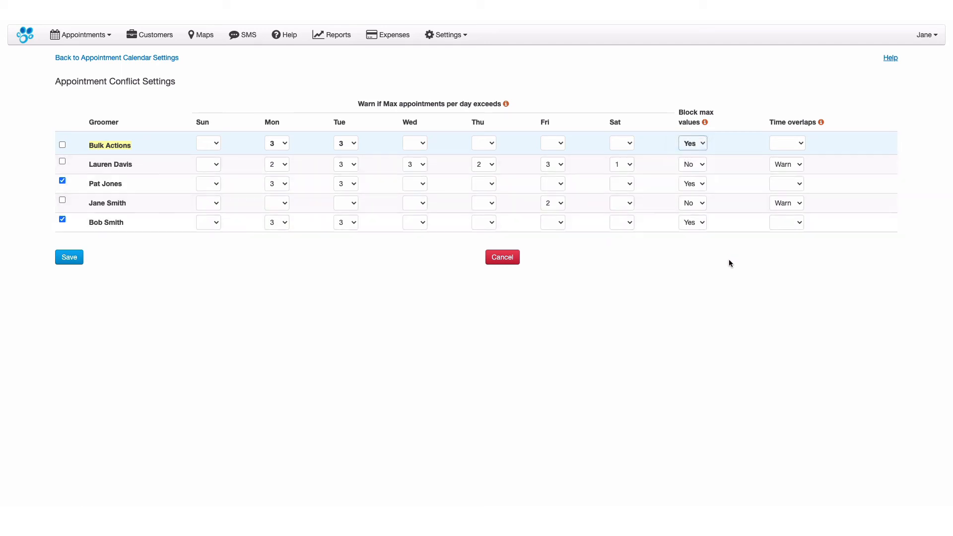
left_click(75, 257)
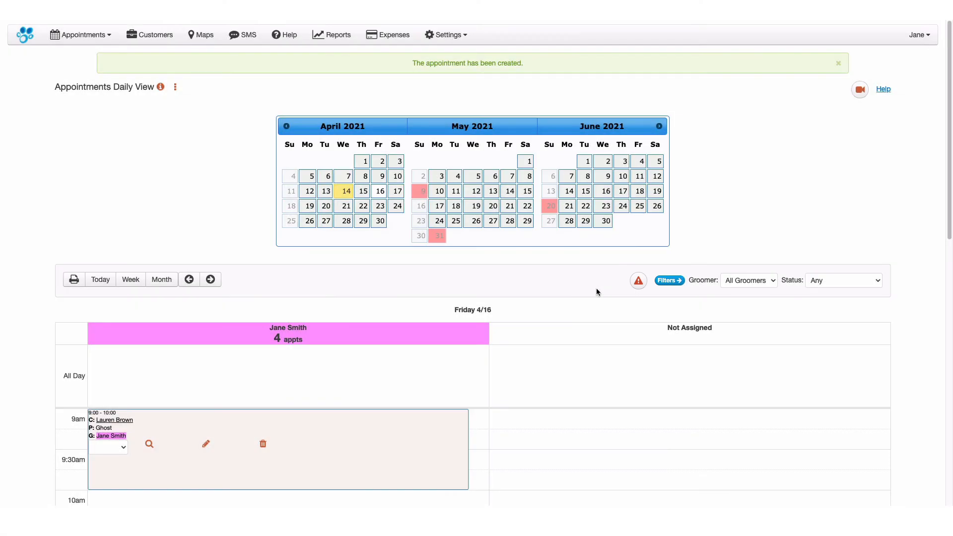
Open the list of appointment conflicts from the daily view of Friday 4/16
left_click(637, 281)
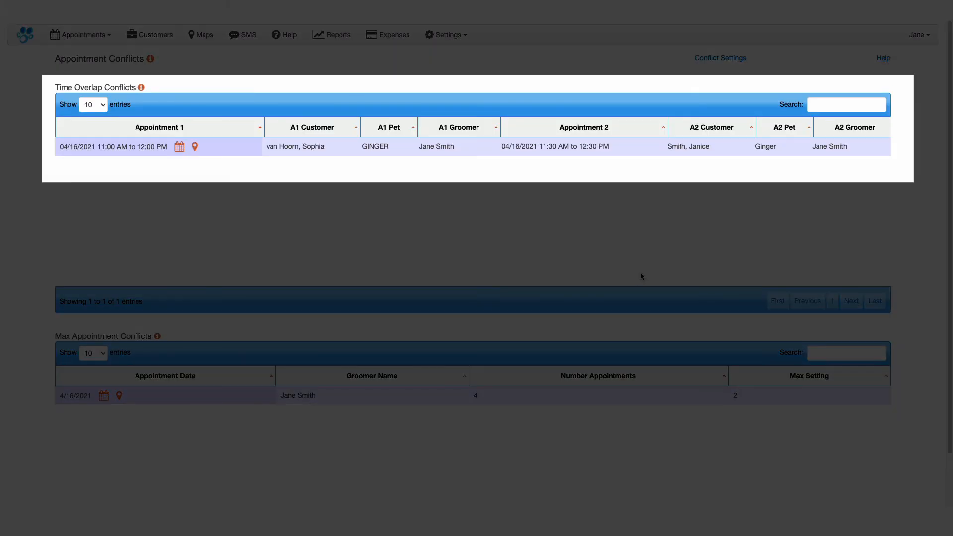